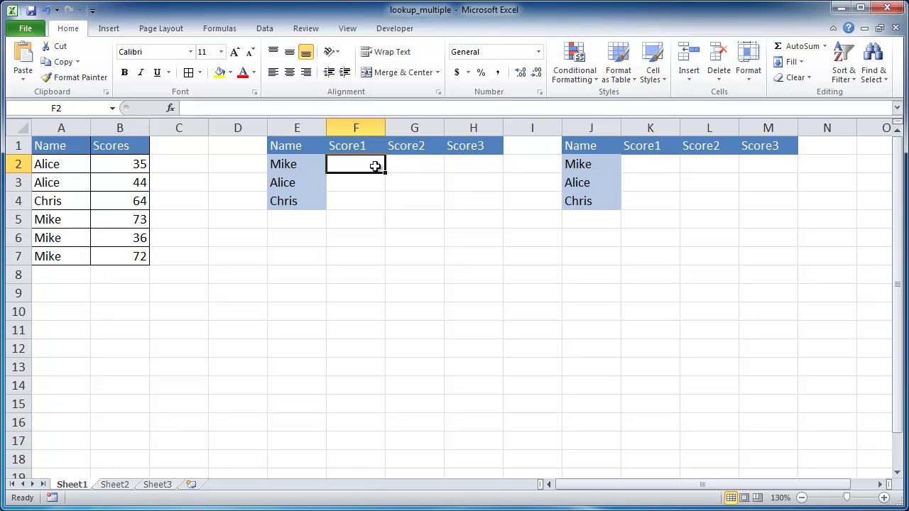
- Enter Mike's scores 73, 36 and 72 into F2, G2 and H2
type("73")
key("Tab")
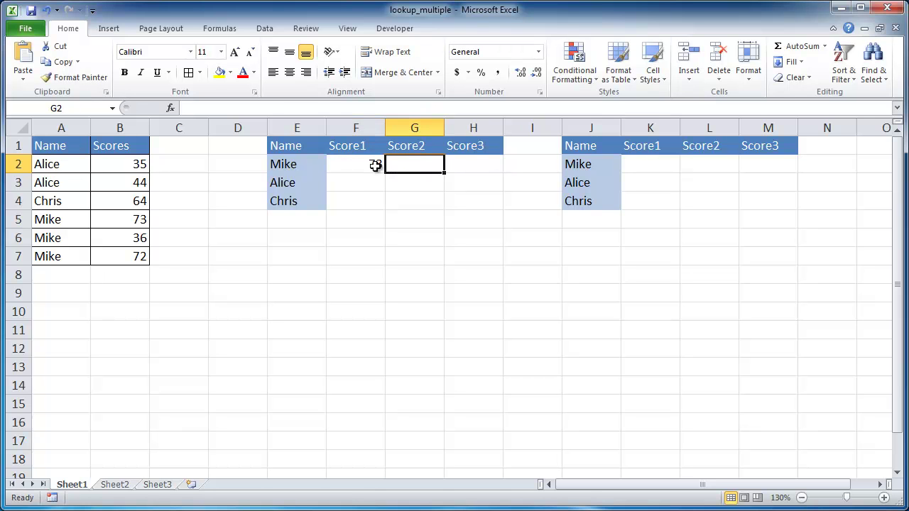
type("36")
key("Tab")
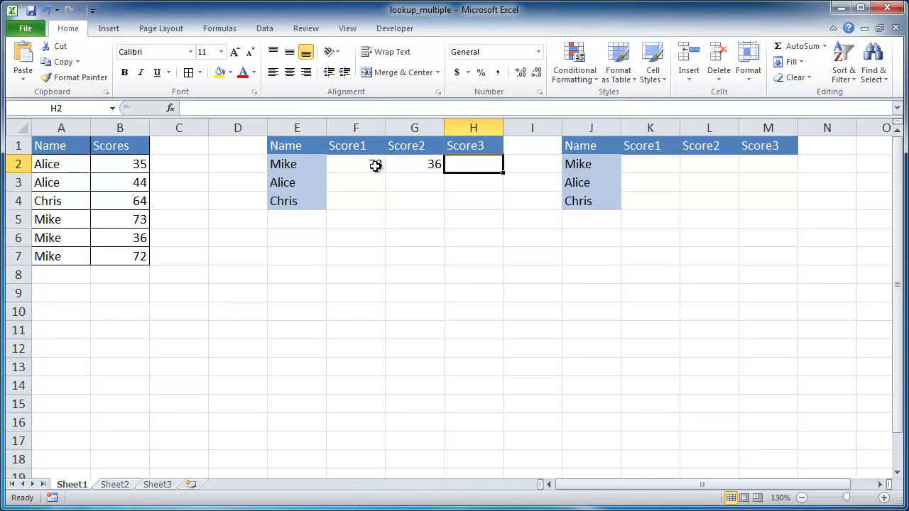
type("72")
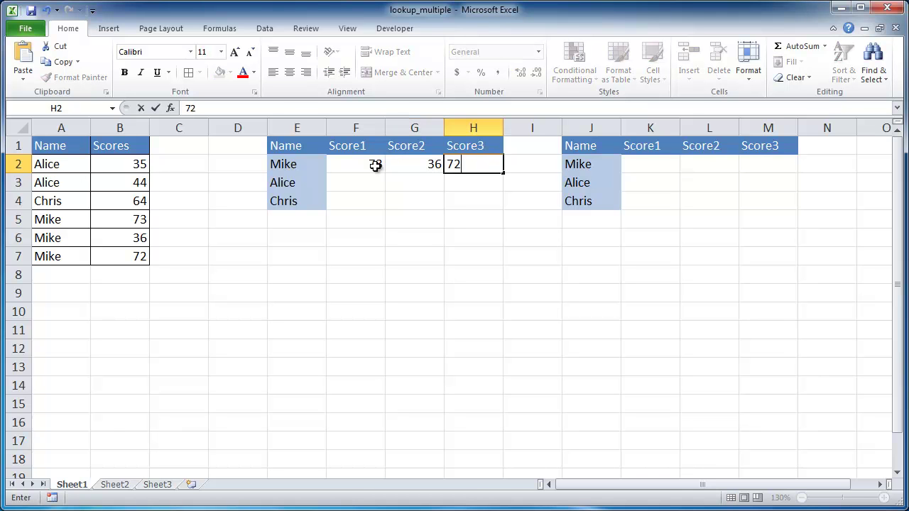
key("Return")
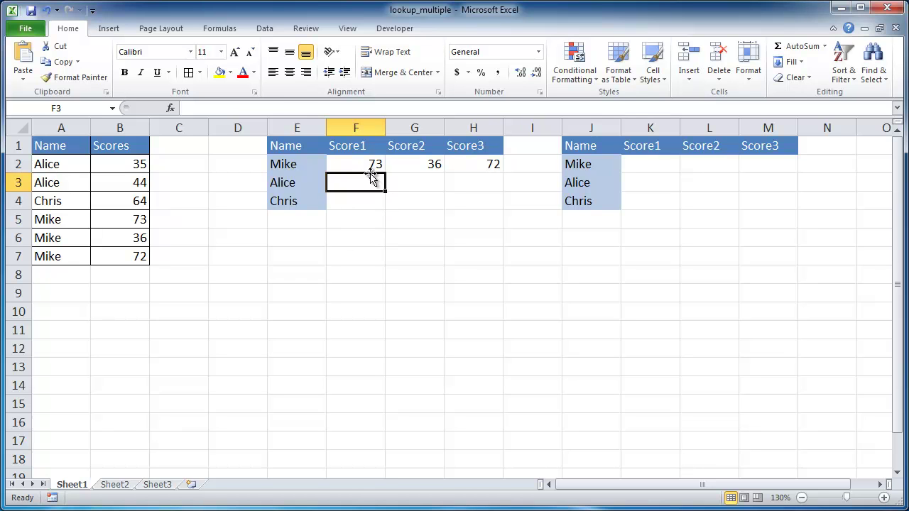
- Clear all contents from Mike's typed scores in F2:H2
left_click_drag(365, 165, 473, 166)
left_click(781, 83)
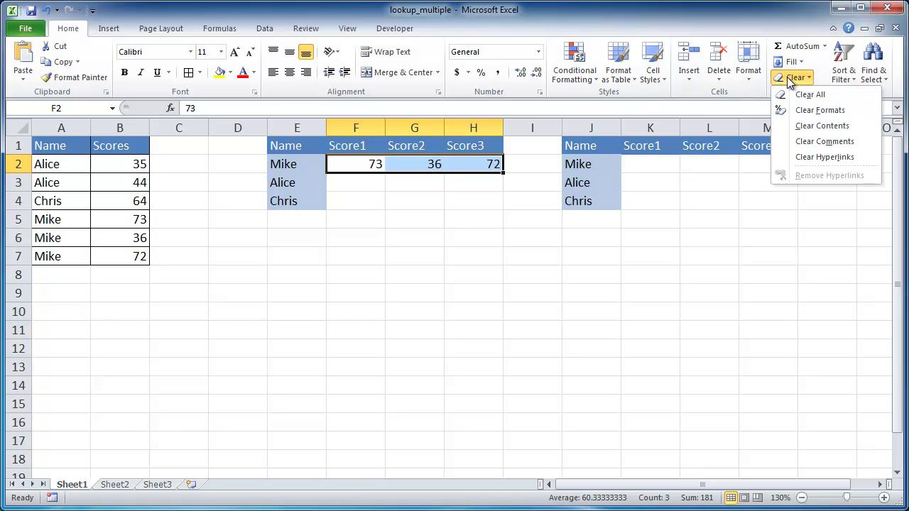
left_click(803, 95)
- Paste the prepared INDEX/SMALL/IF formula into F2's formula bar
left_click(372, 162)
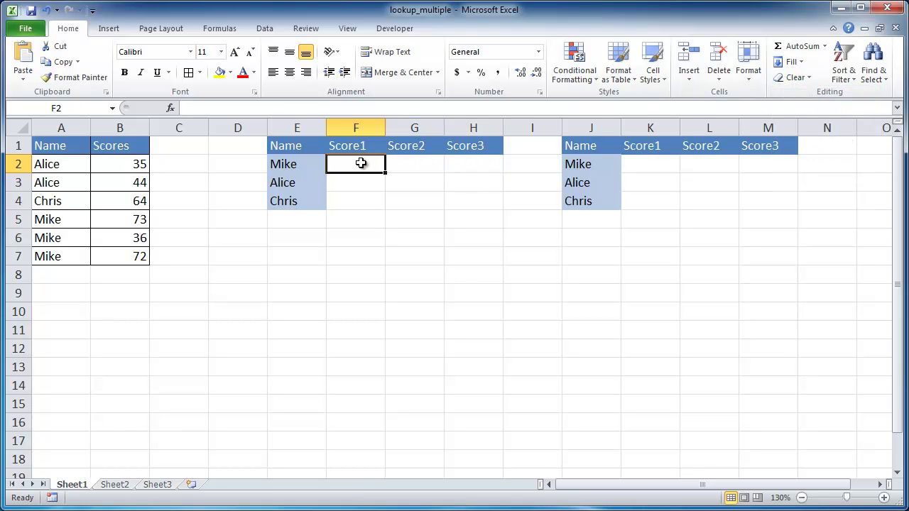
left_click(302, 110)
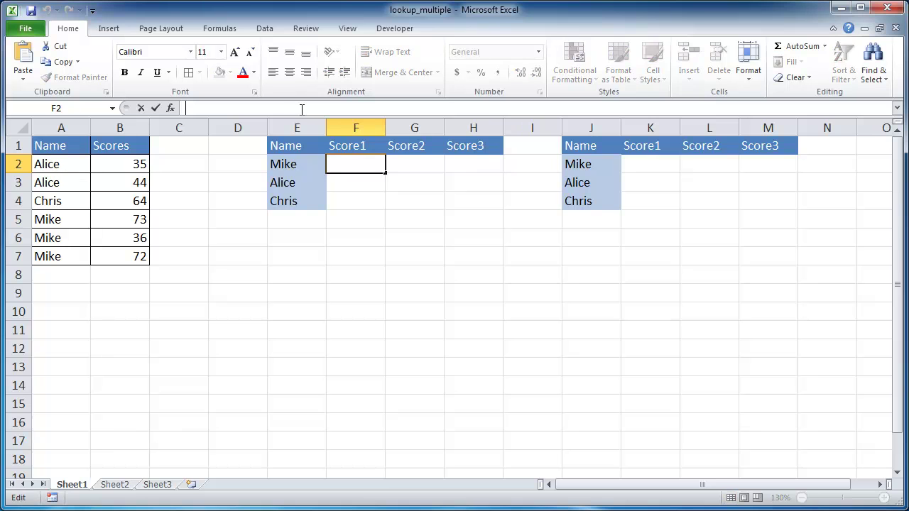
type("=INDEX($A$2:$B$7,SMALL(IF($A$2:$A$7=$E2,ROW($A$2:$A$7)-1),COLUMNS($F2:F2)),2)")
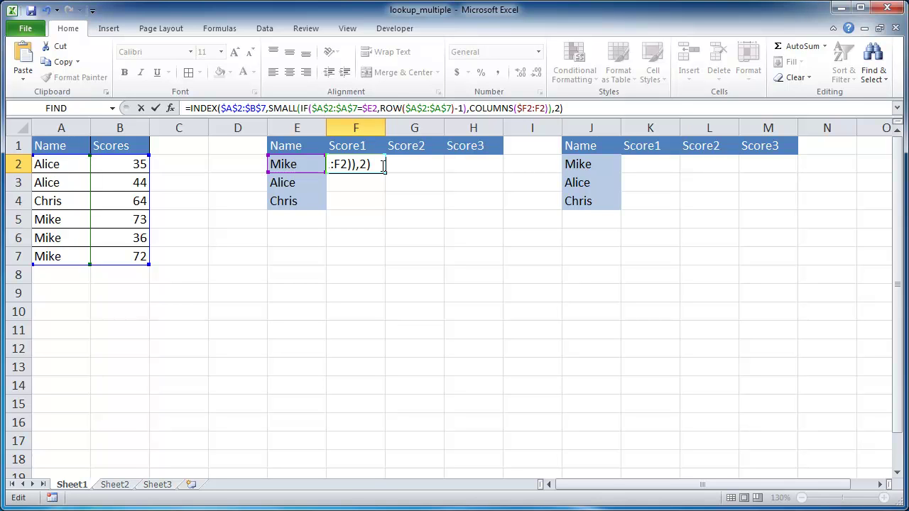
key("ctrl+shift+Return")
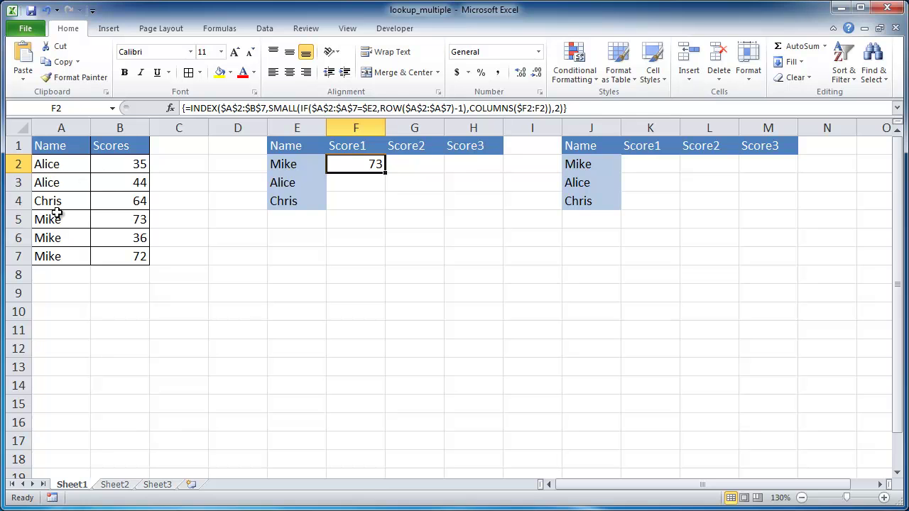
left_click_drag(270, 108, 551, 105)
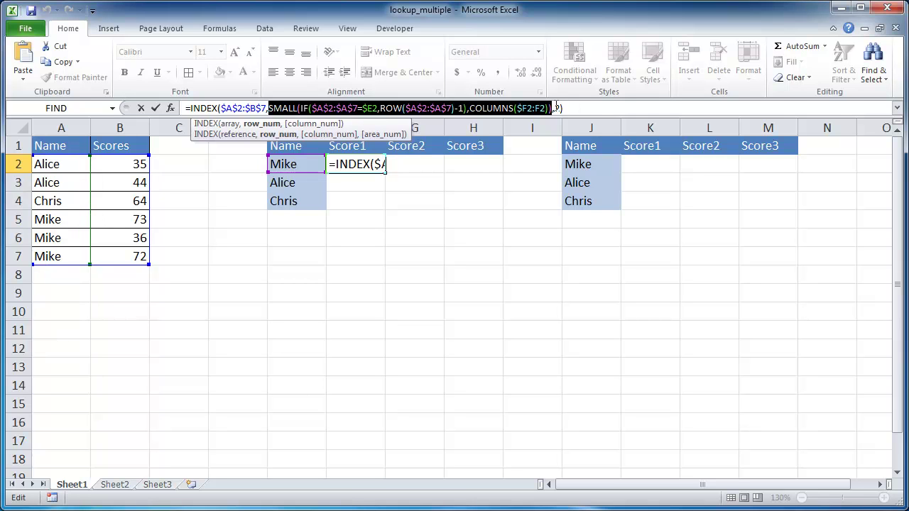
type("2")
left_click(574, 109)
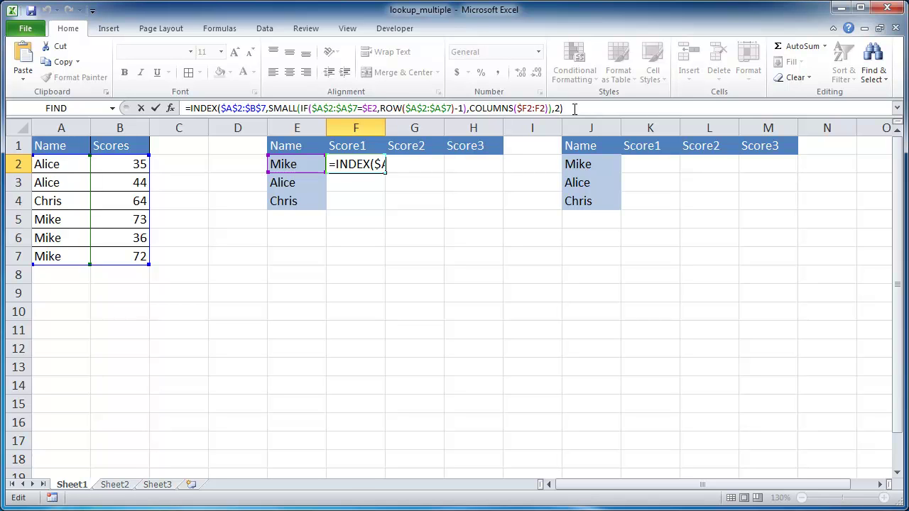
key("ctrl+shift+Return")
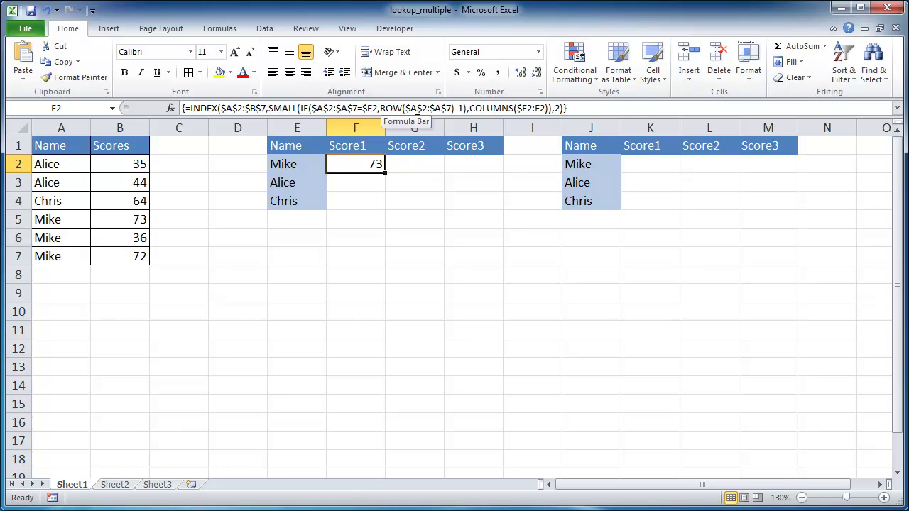
- Open Evaluate Formula for F2, move it below the tables, and resolve the name range to six names
key("alt")
key("t")
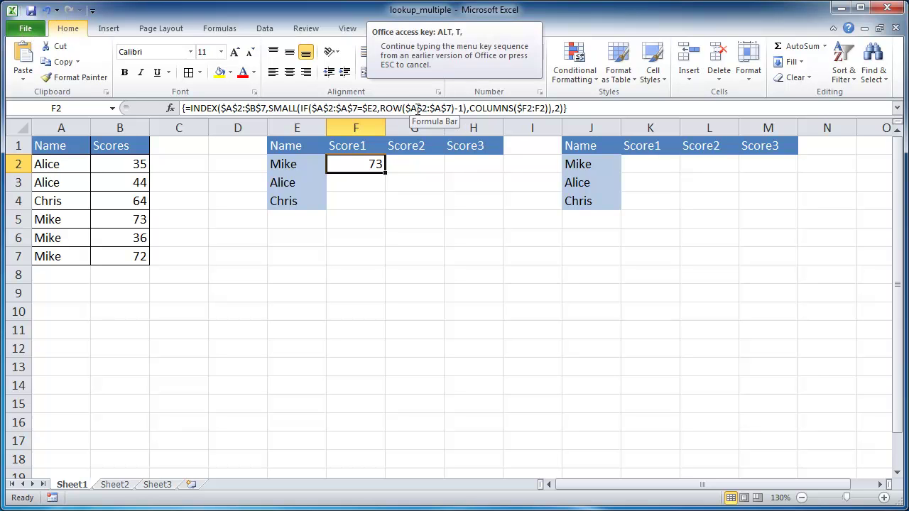
key("f")
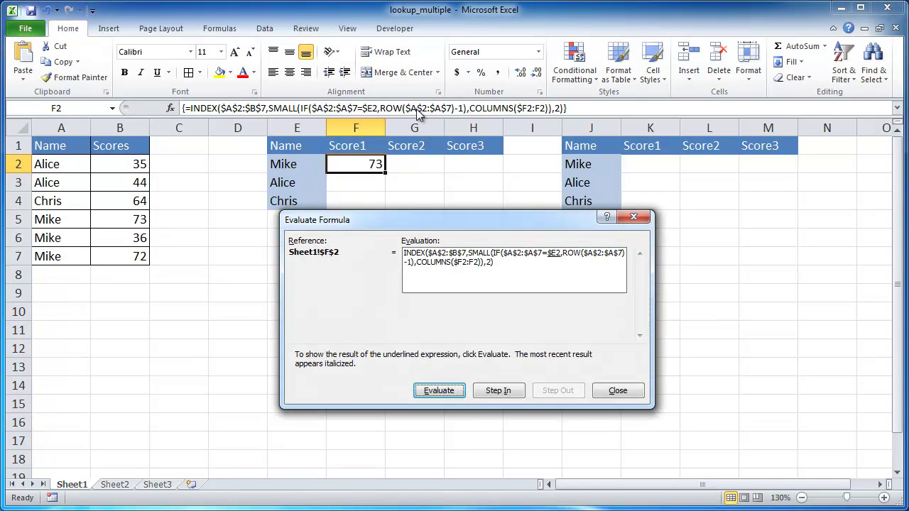
left_click_drag(416, 220, 350, 253)
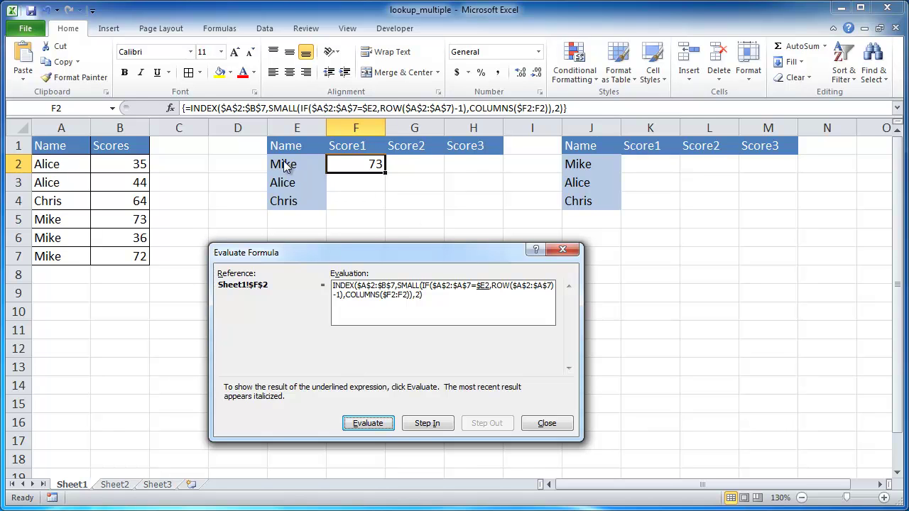
left_click(368, 424)
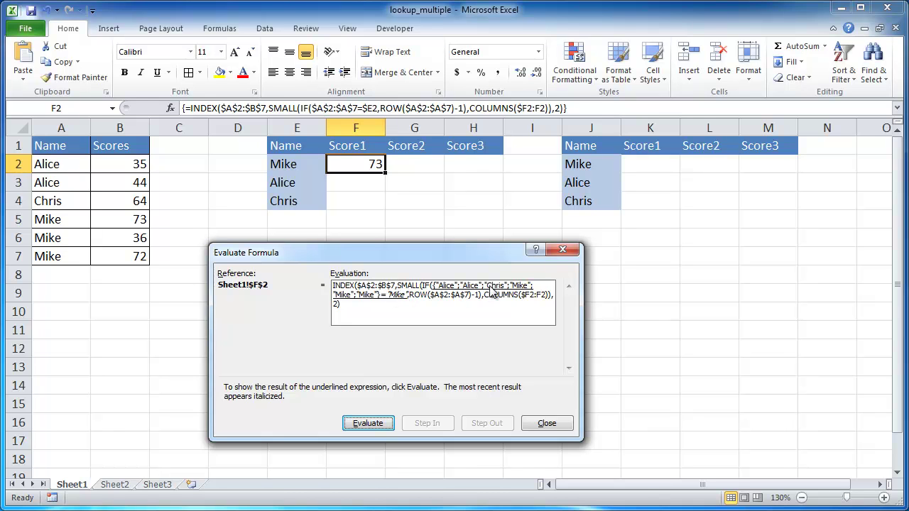
- Evaluate the name comparison, row numbers and minus 1 until IF yields {FALSE;FALSE;FALSE;4;5;6}
left_click(371, 423)
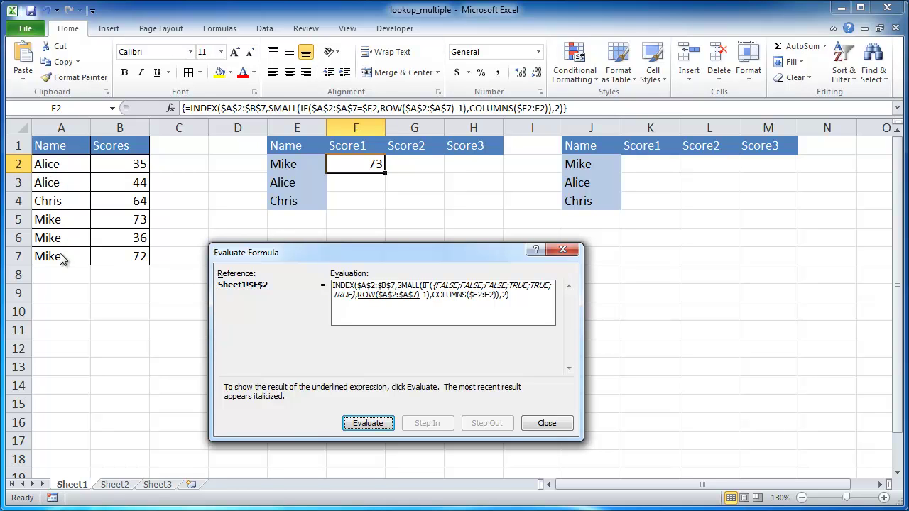
left_click(369, 424)
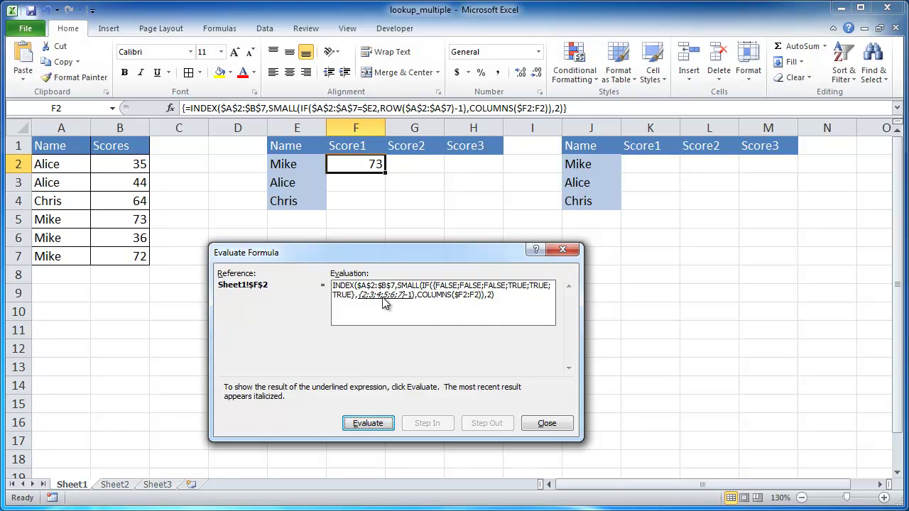
left_click(376, 424)
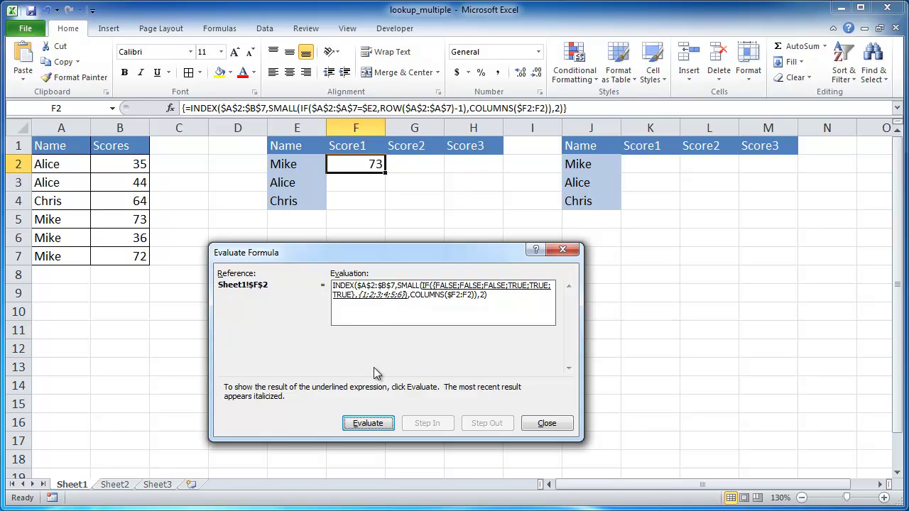
left_click(371, 424)
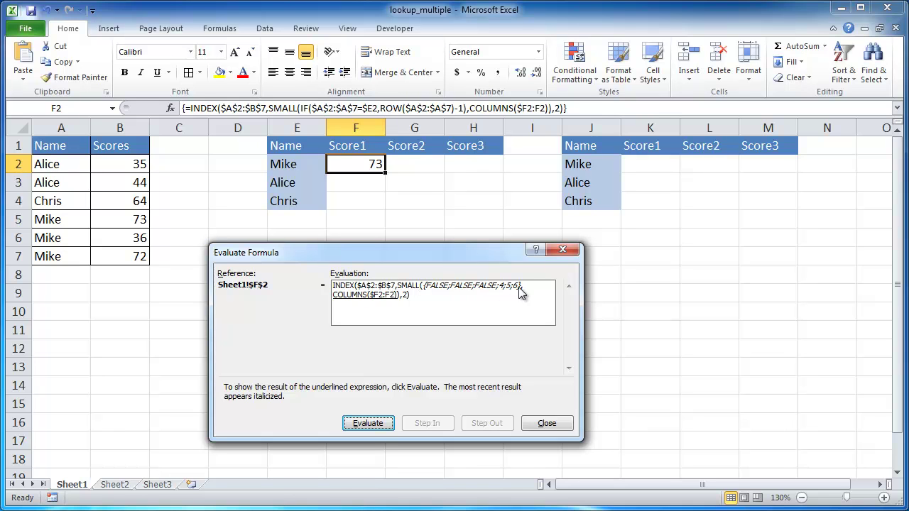
- Evaluate COLUMNS to 1, SMALL to 4 and INDEX to 73, then close the evaluation
left_click(368, 427)
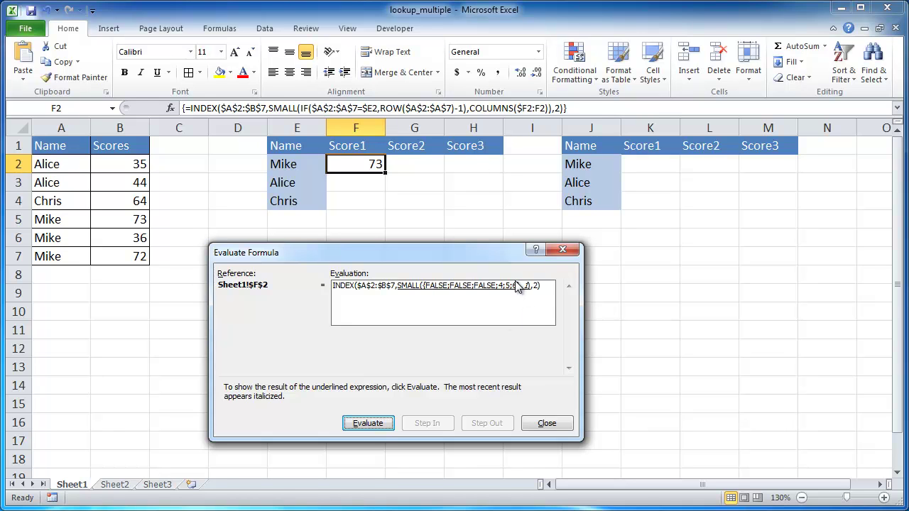
left_click(370, 424)
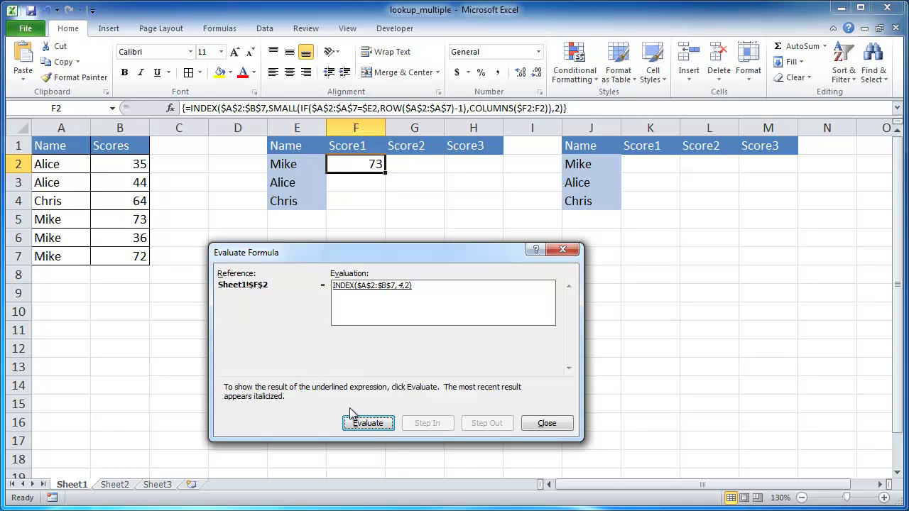
left_click(381, 426)
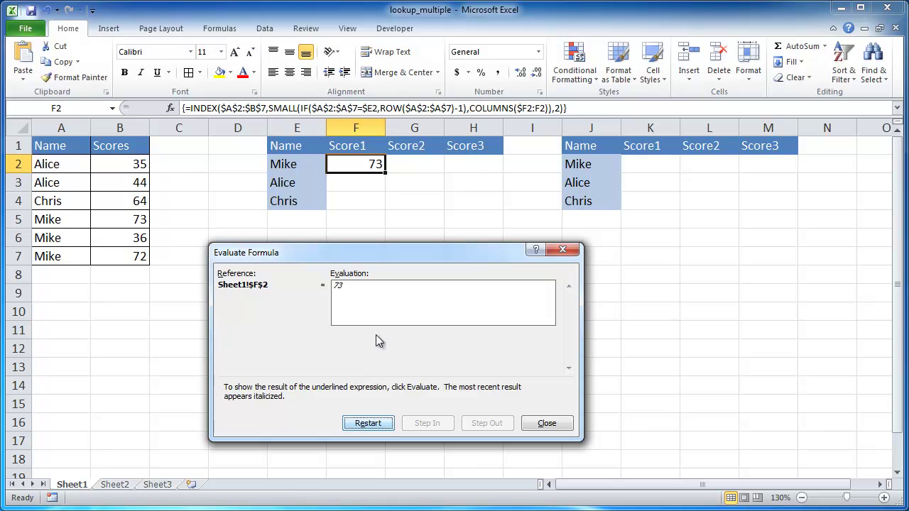
left_click(547, 425)
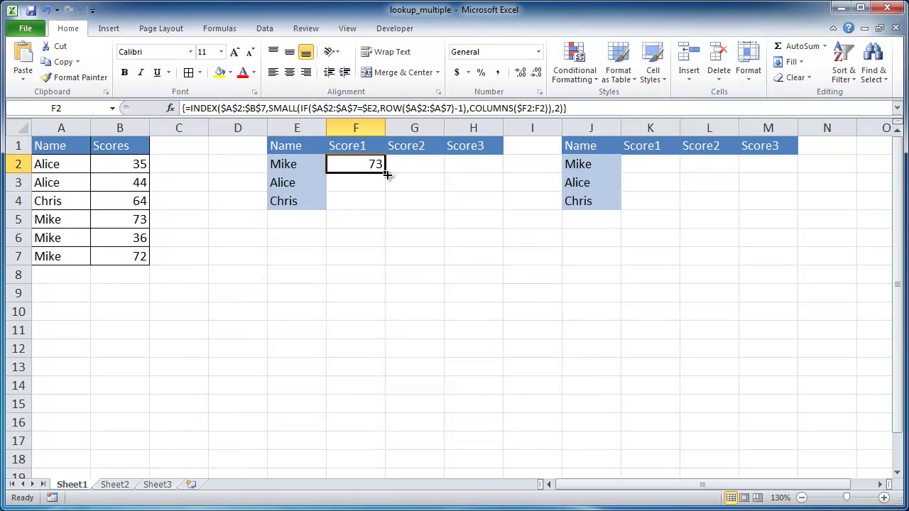
- Fill F2's array formula right into G2 and H2, returning 36 and 72, and check both
left_click_drag(385, 173, 475, 175)
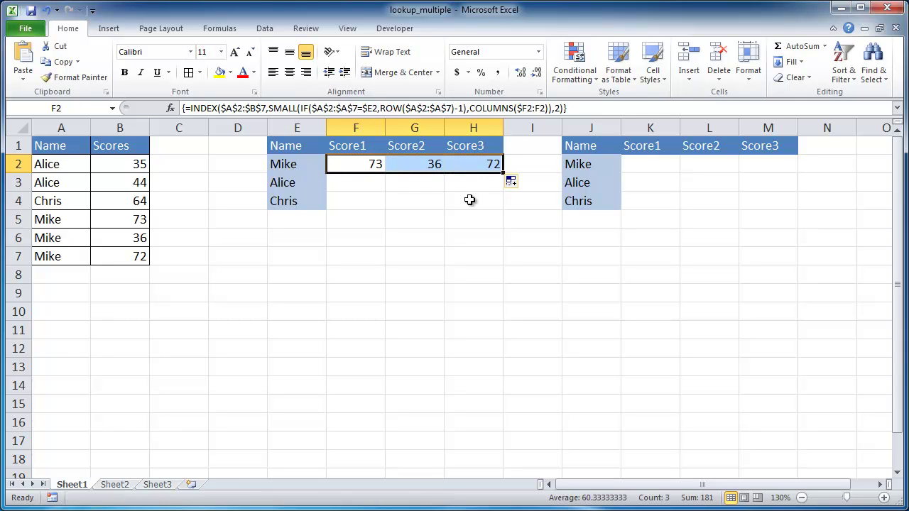
left_click(417, 165)
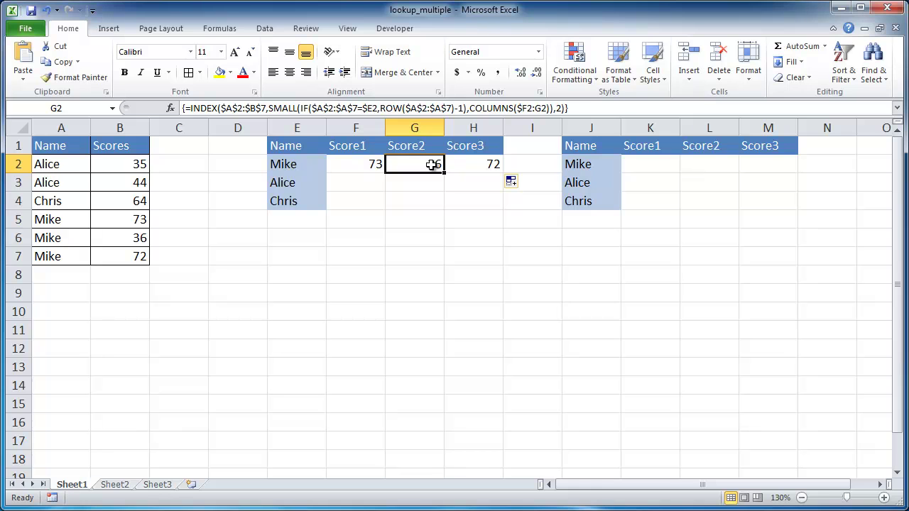
left_click(479, 162)
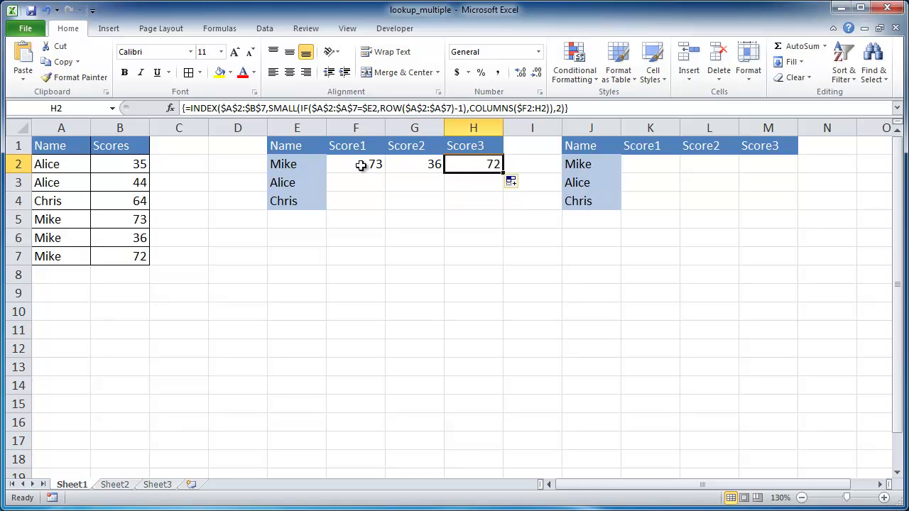
- Fill F2:H2 down to row 4, giving 35, 44, 64 with #NUM! where scores run out, and inspect the results
left_click_drag(346, 165, 502, 205)
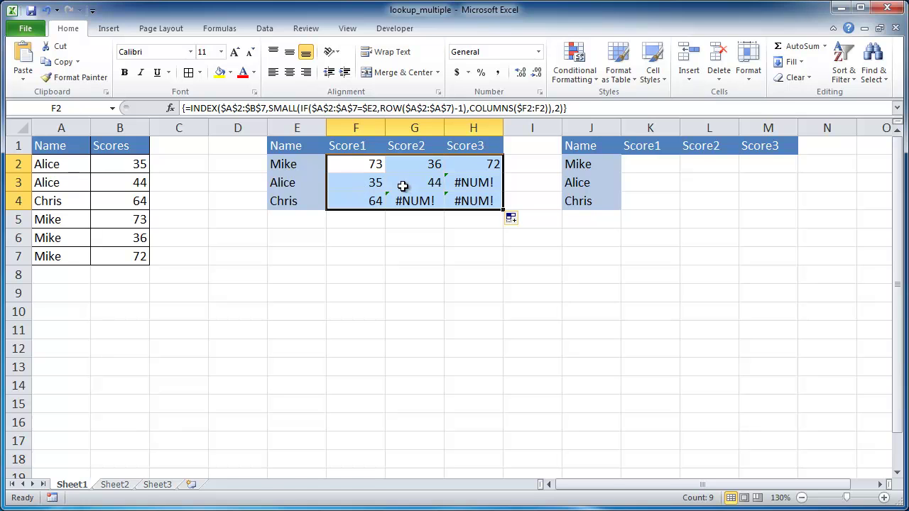
left_click(355, 184)
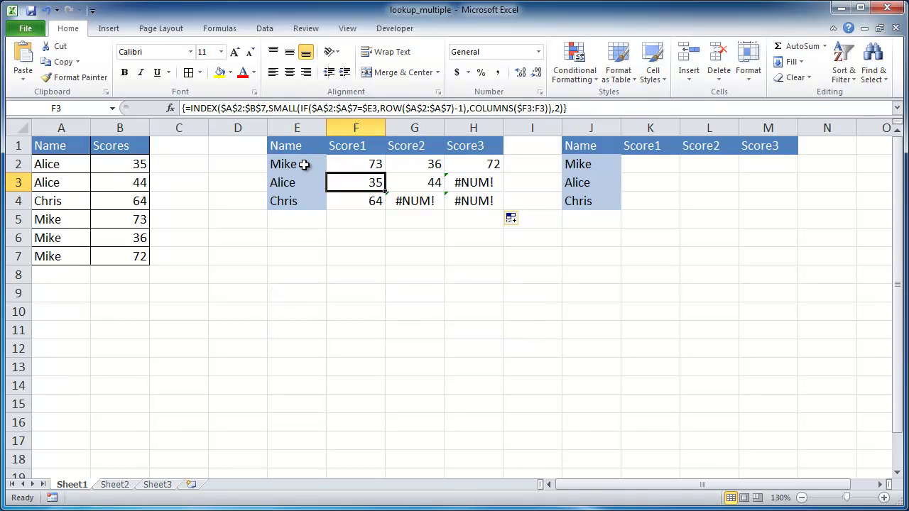
left_click(350, 166)
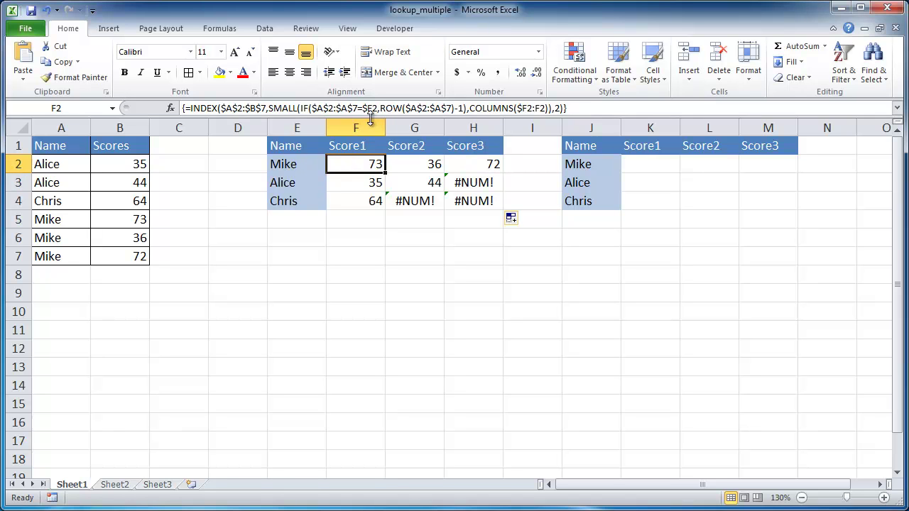
left_click(346, 184)
left_click(349, 204)
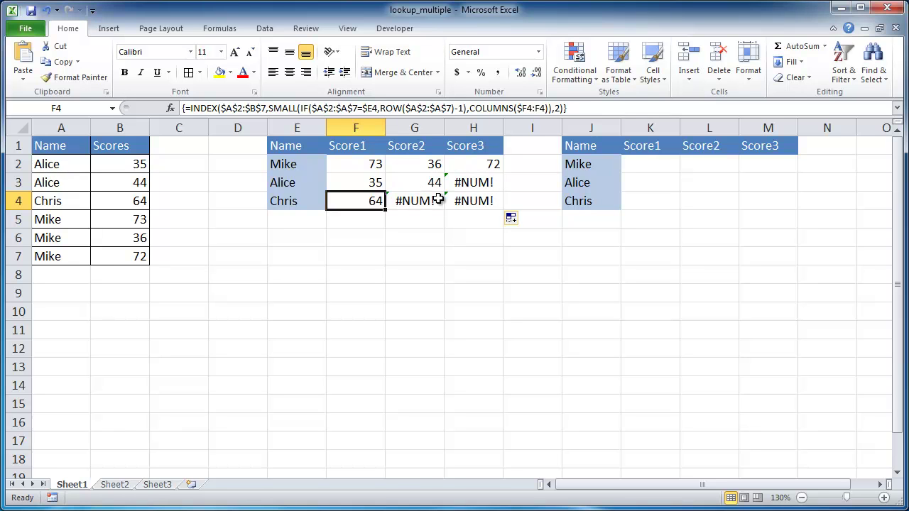
left_click(413, 204)
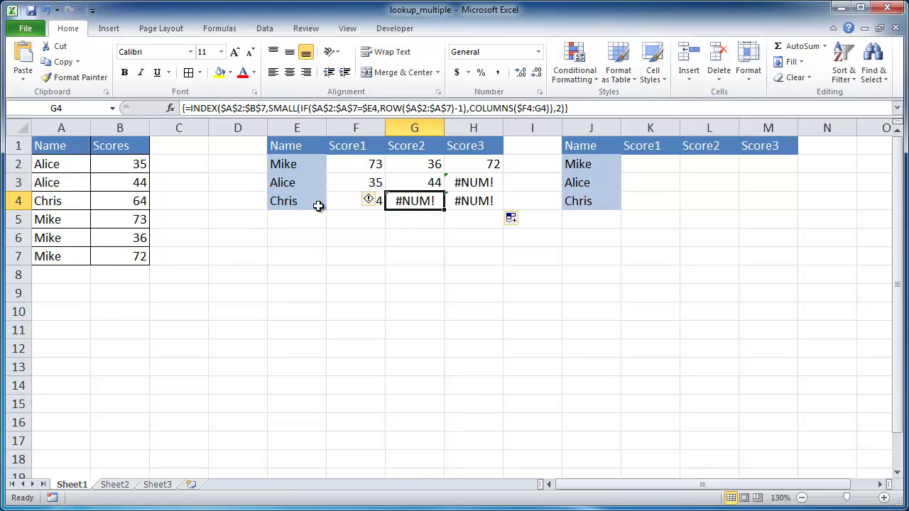
left_click(462, 185)
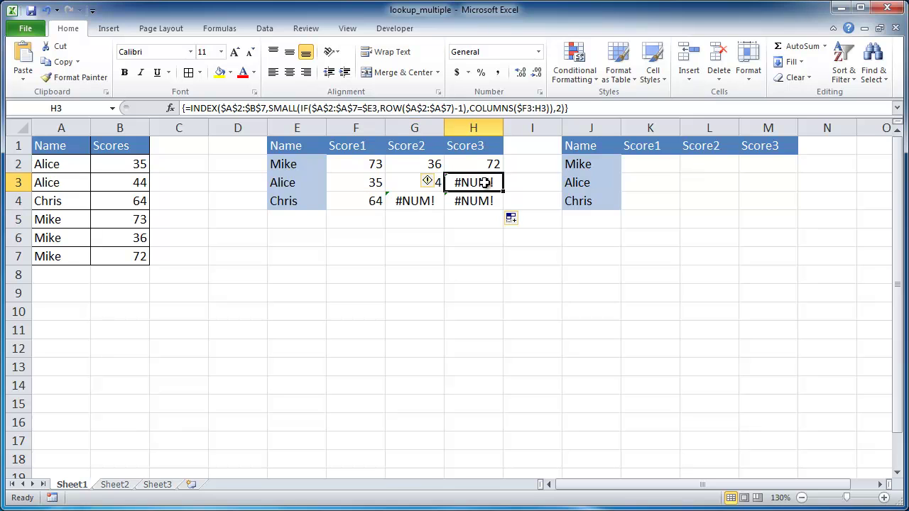
- Copy the full text of Mike's Score1 array formula from F2's formula bar
left_click(362, 164)
left_click(582, 107)
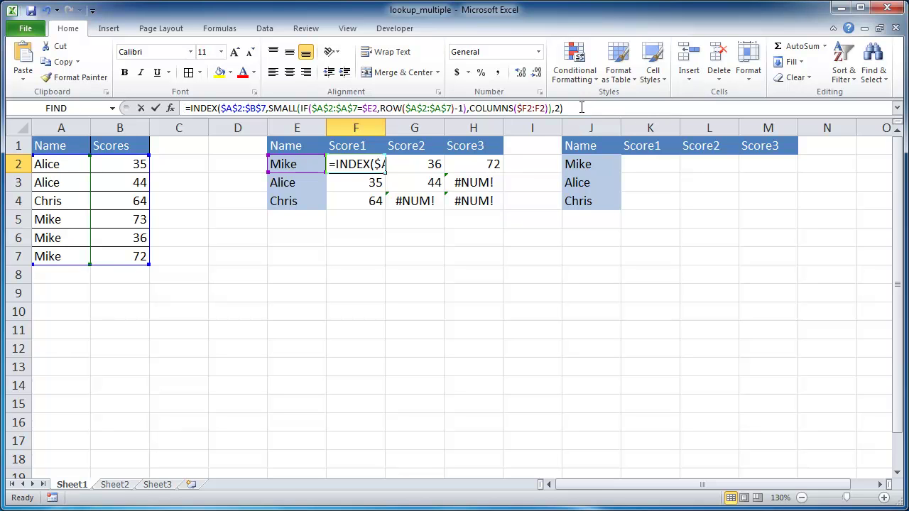
left_click_drag(582, 107, 118, 112)
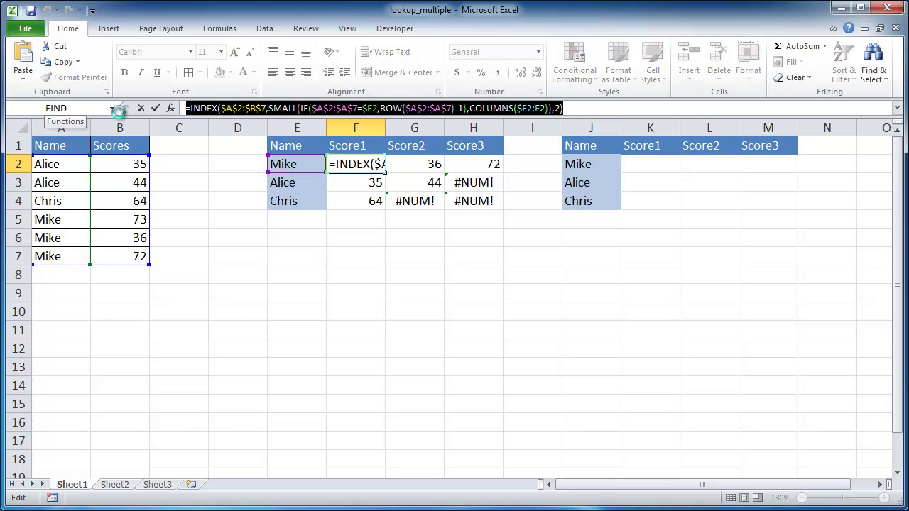
type("=")
left_click(651, 162)
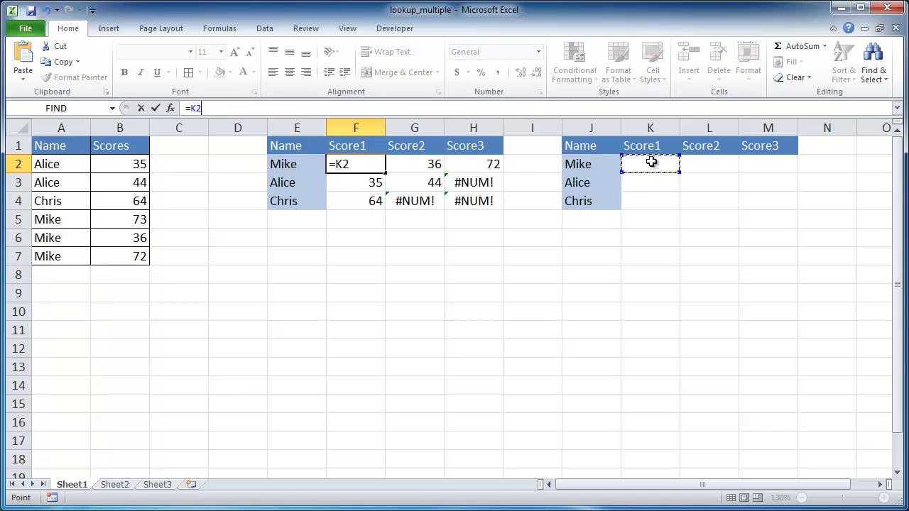
key("Escape")
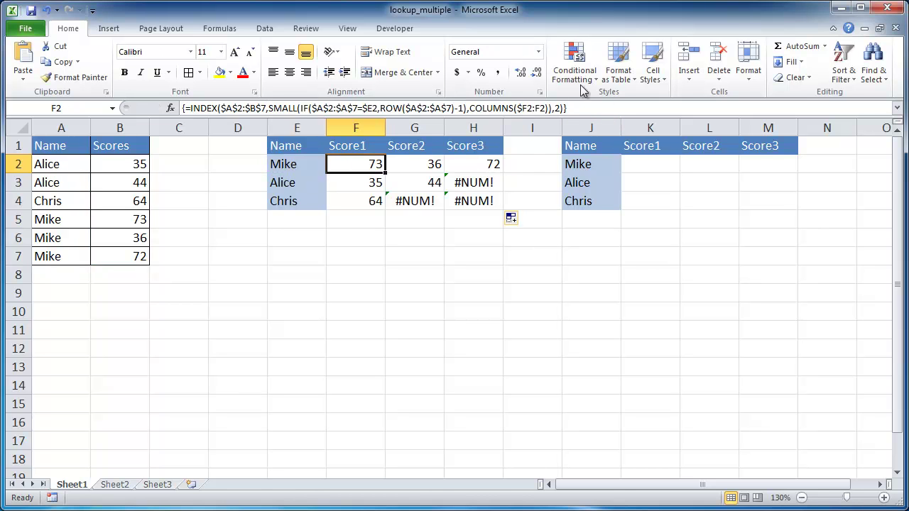
- Paste the formula into K2, wrap it in IFERROR(...,"") and commit it as an array formula
left_click(643, 164)
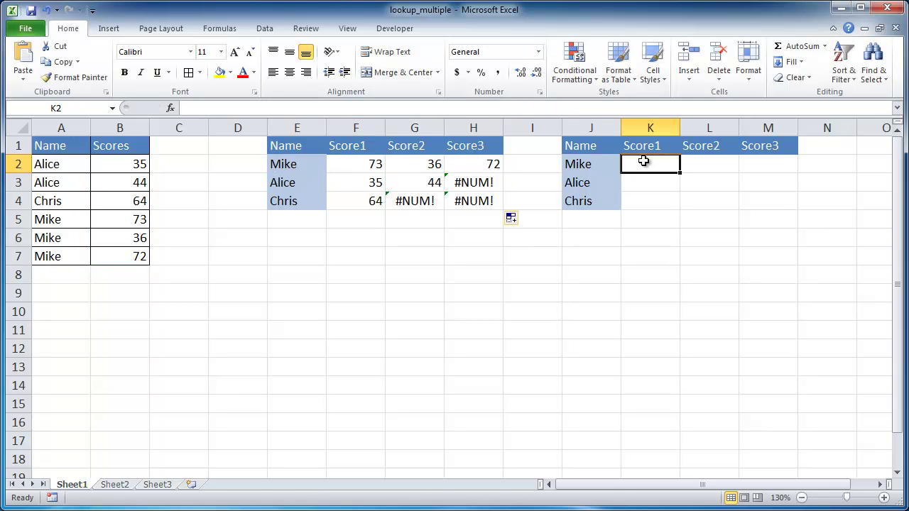
left_click(524, 110)
key("ctrl+v")
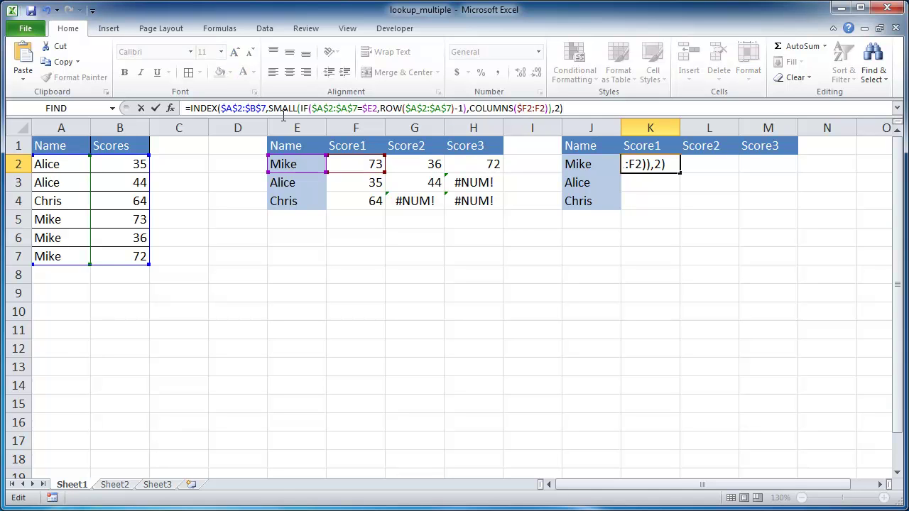
left_click(258, 108)
type("Iferr")
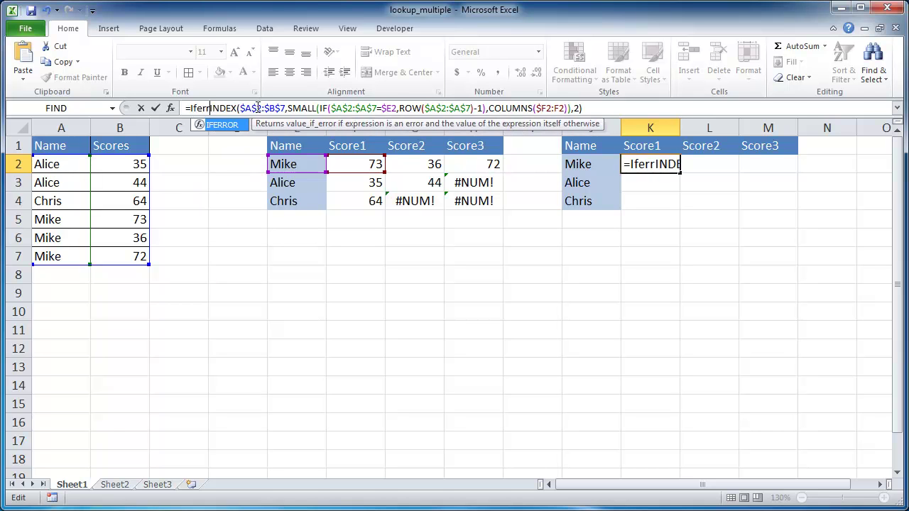
key("Tab")
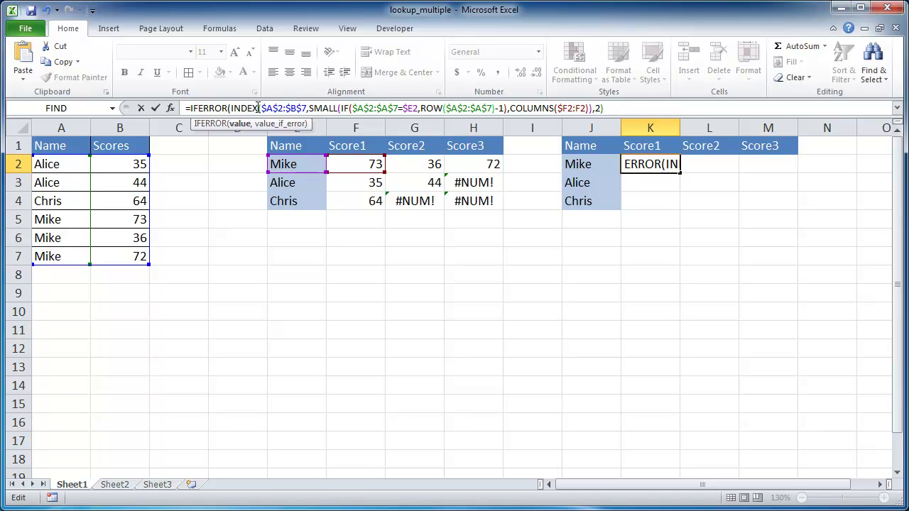
left_click(610, 107)
type(",")
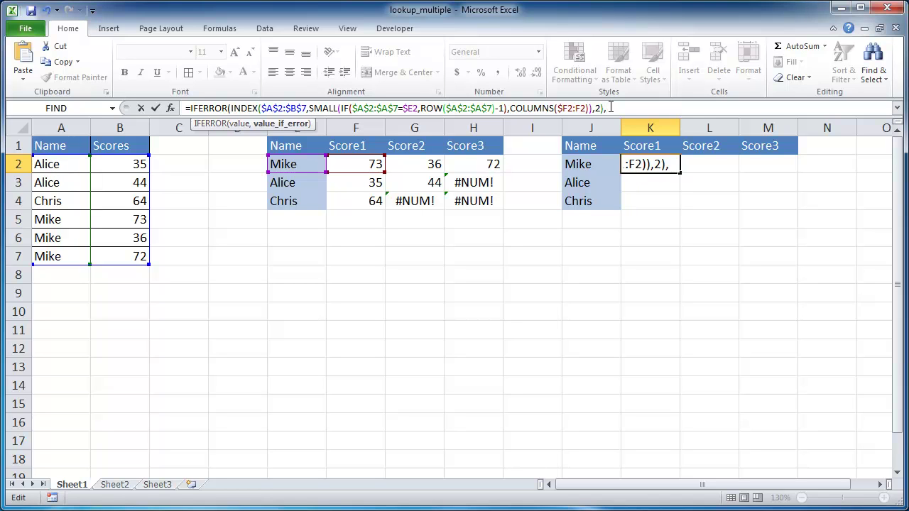
type("\"\"")
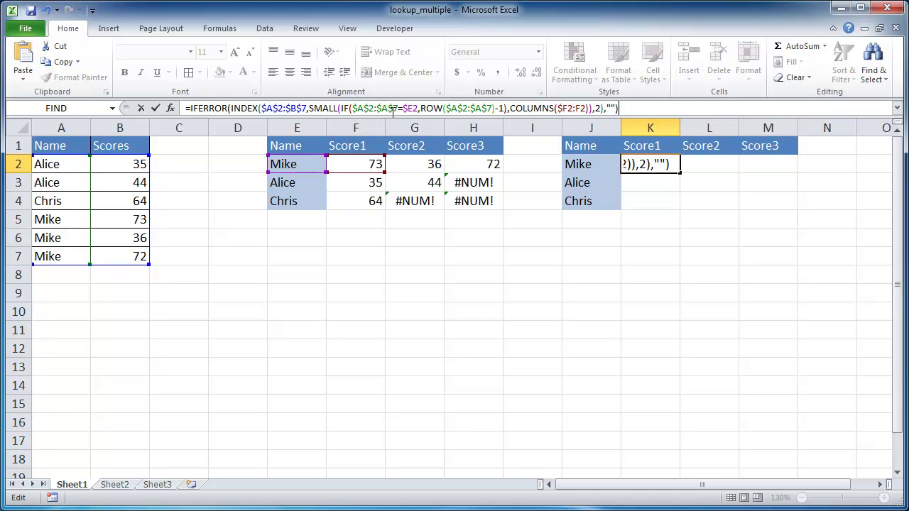
key("ctrl+shift+Return")
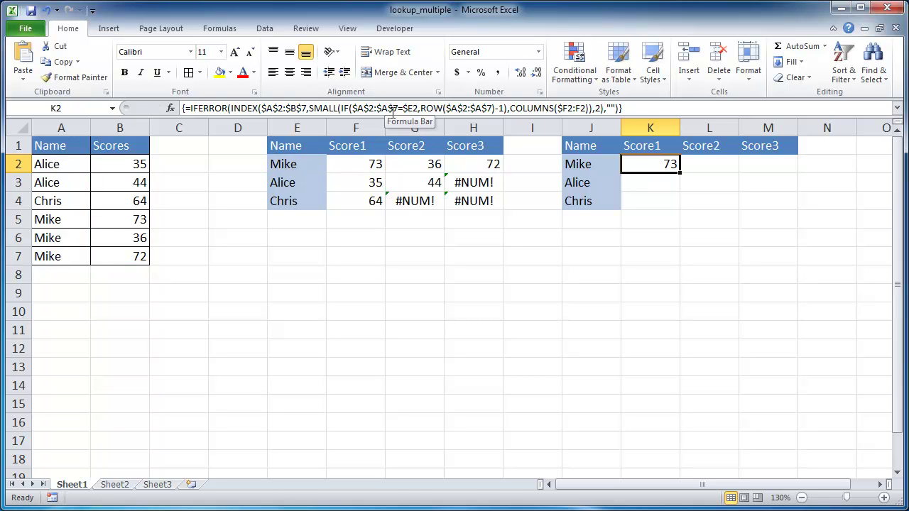
- Fill K2's IFERROR formula across to M2 and down to row 4, leaving blanks instead of #NUM!
left_click_drag(684, 172, 801, 171)
left_click(663, 164)
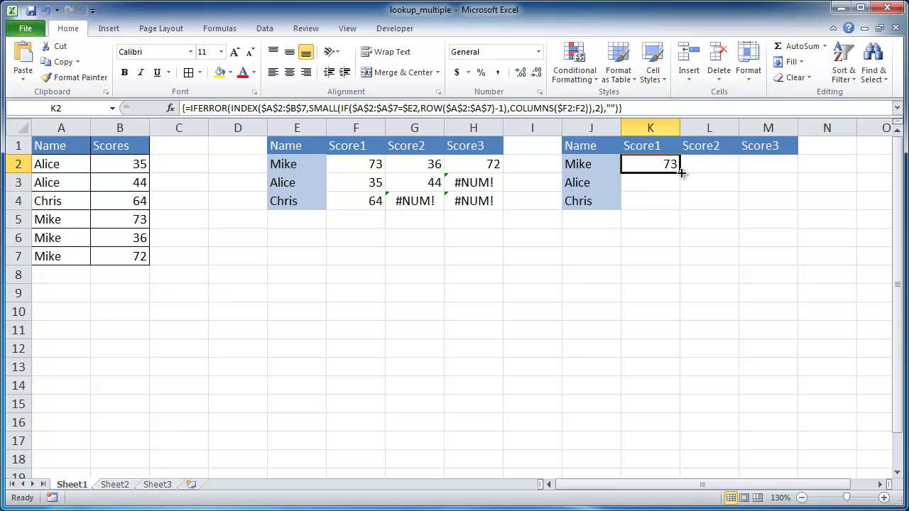
left_click_drag(680, 173, 792, 205)
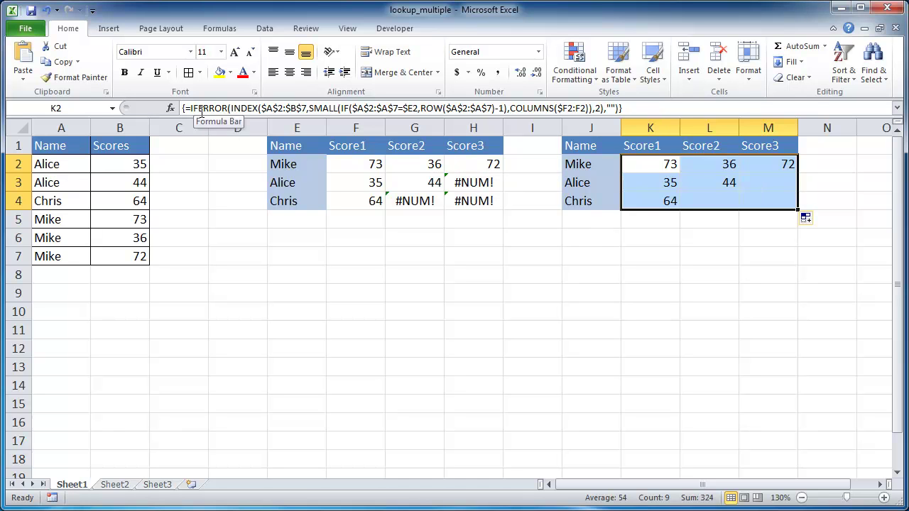
left_click(413, 182)
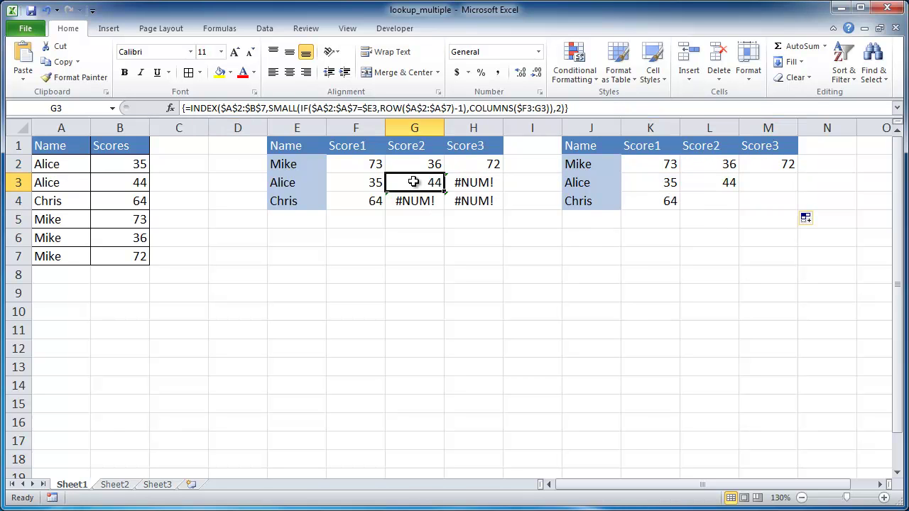
left_click(360, 164)
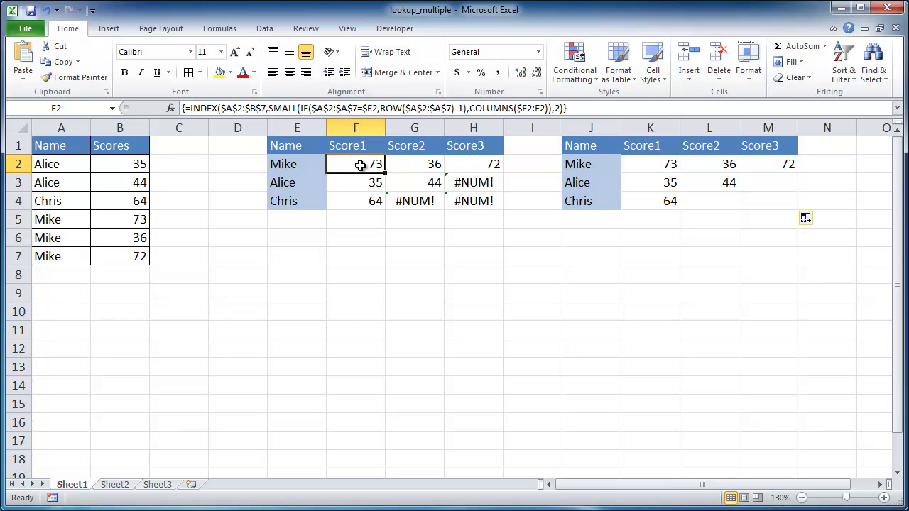